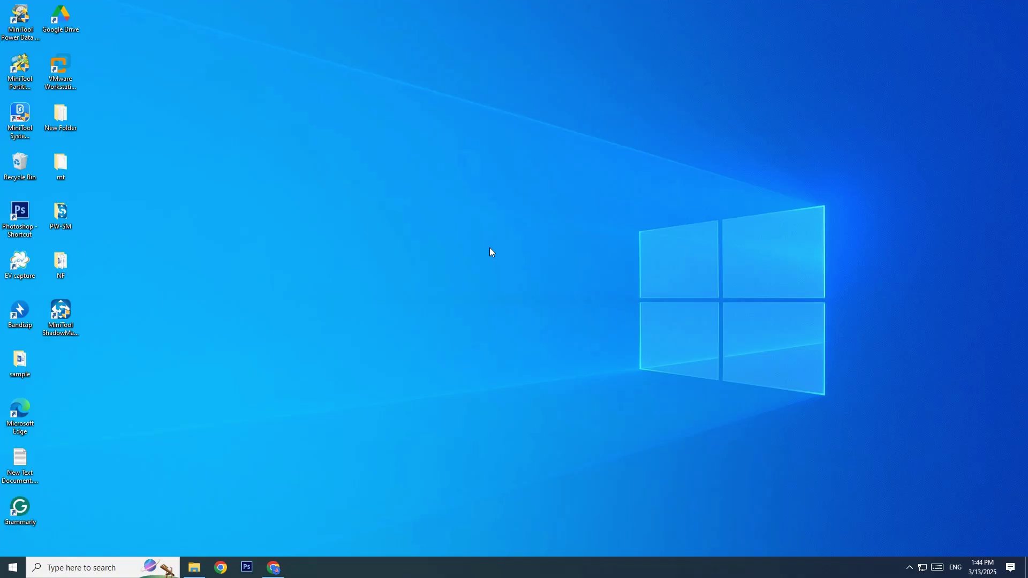
# Launch MiniTool ShadowMaker and continue with the trial version
pyautogui.doubleClick(60, 314)
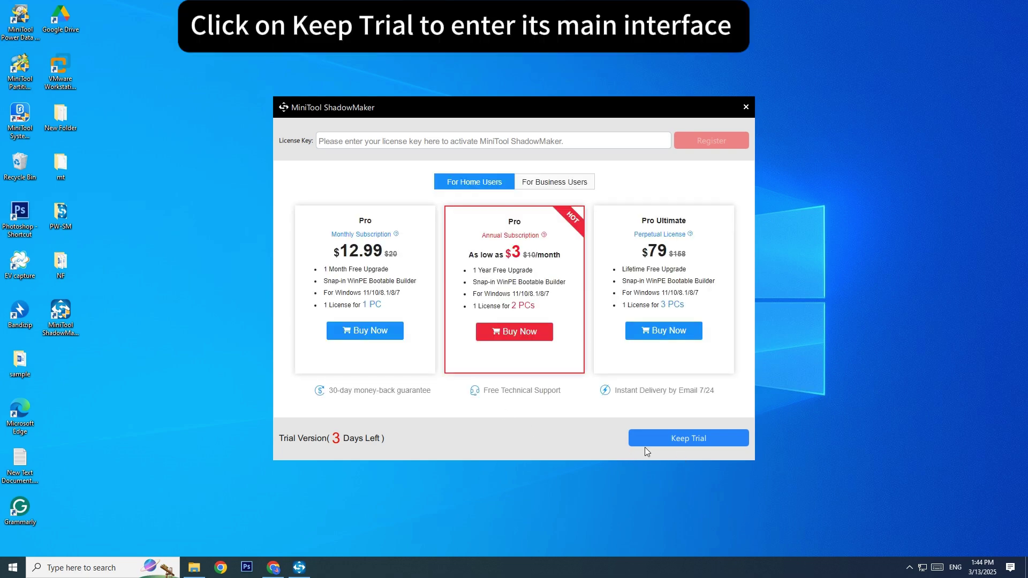
pyautogui.click(728, 438)
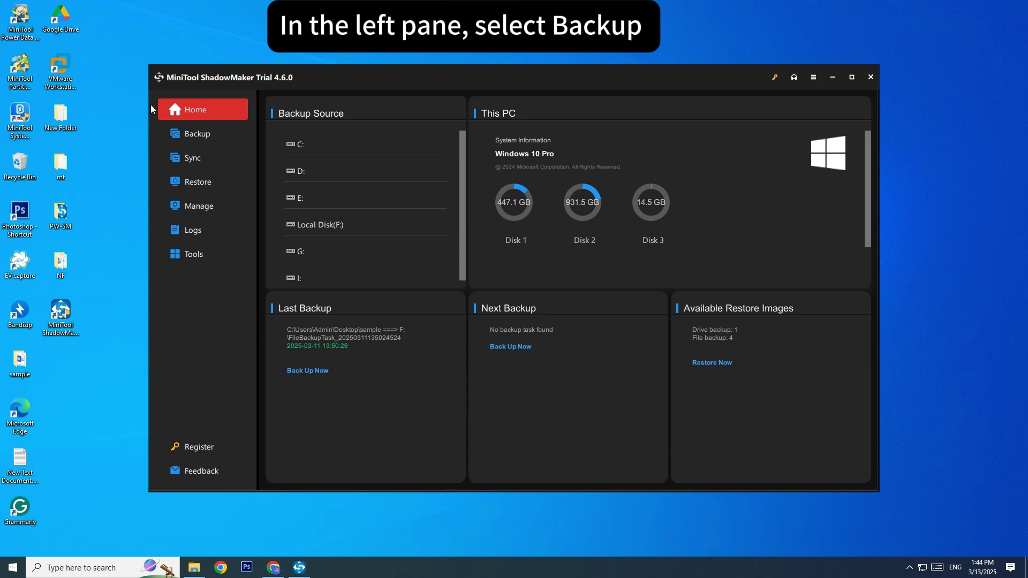
# Choose the 'sample' folder on Local Disk (I:) as the backup source under Folders and Files
pyautogui.click(221, 134)
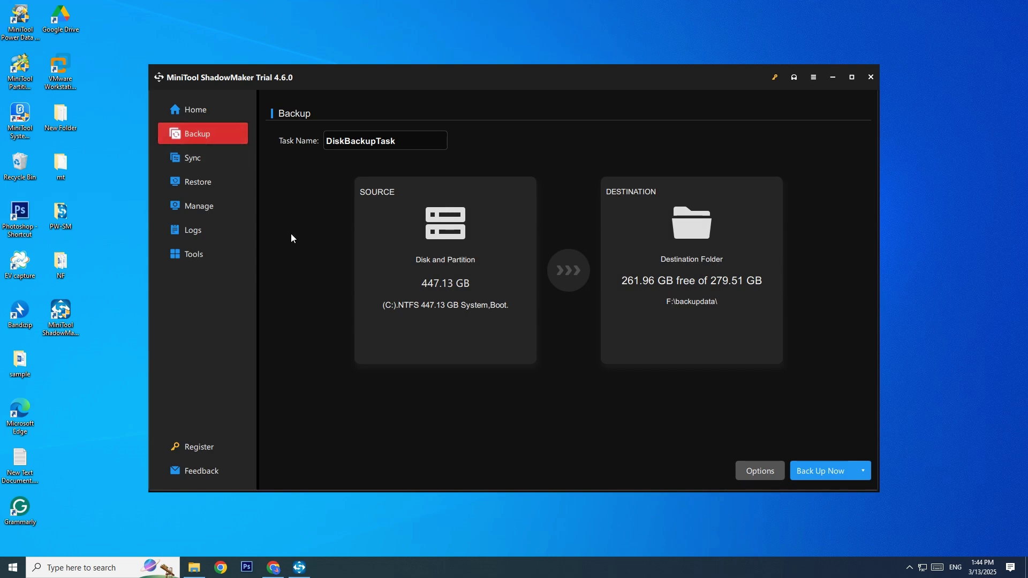
pyautogui.click(379, 220)
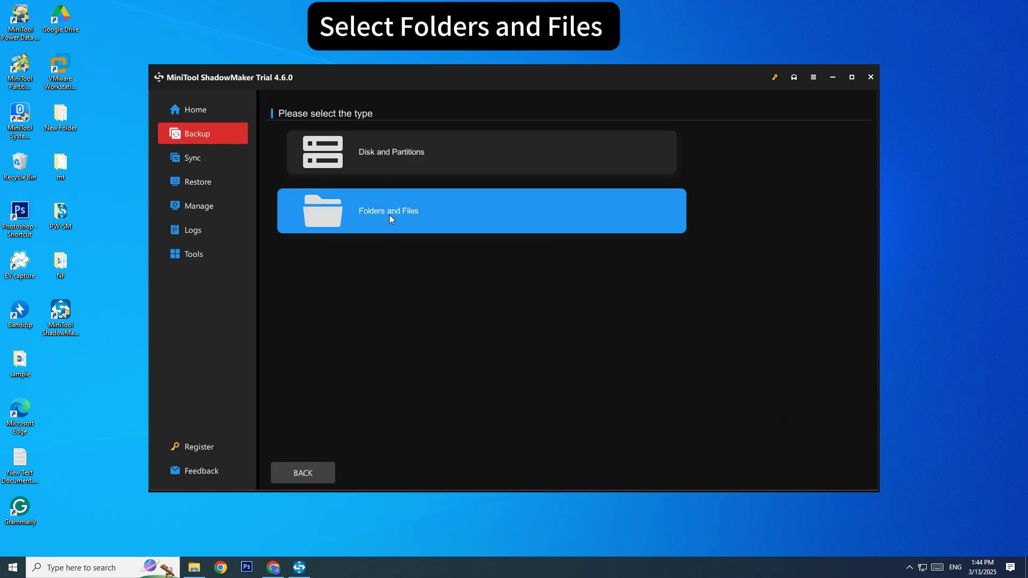
pyautogui.click(388, 223)
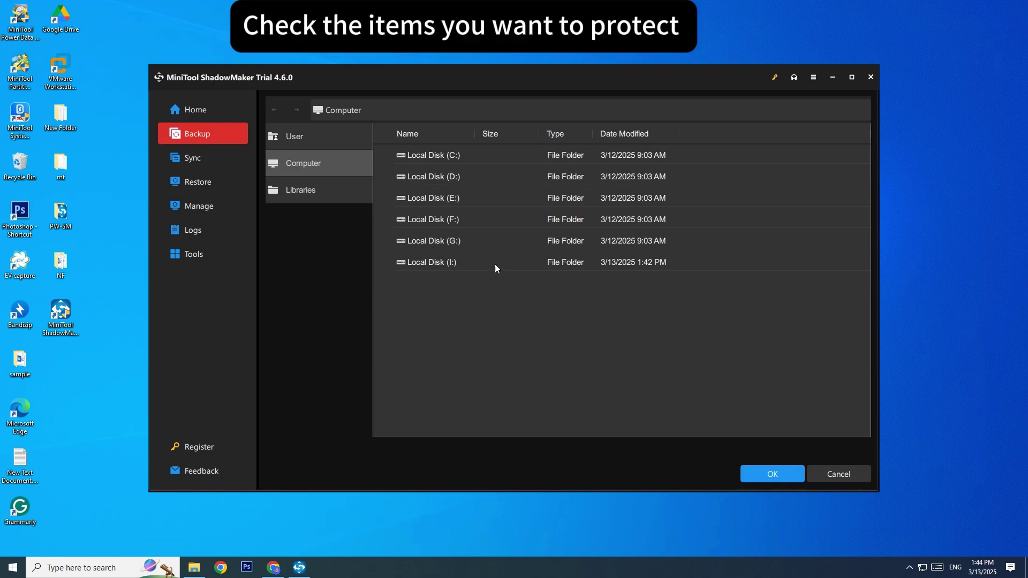
pyautogui.doubleClick(601, 262)
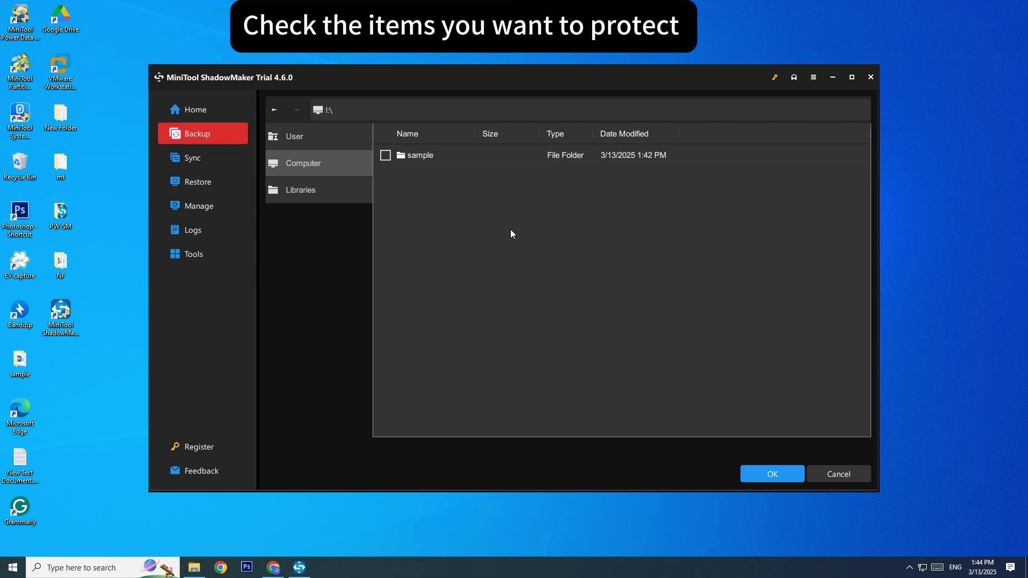
pyautogui.click(385, 155)
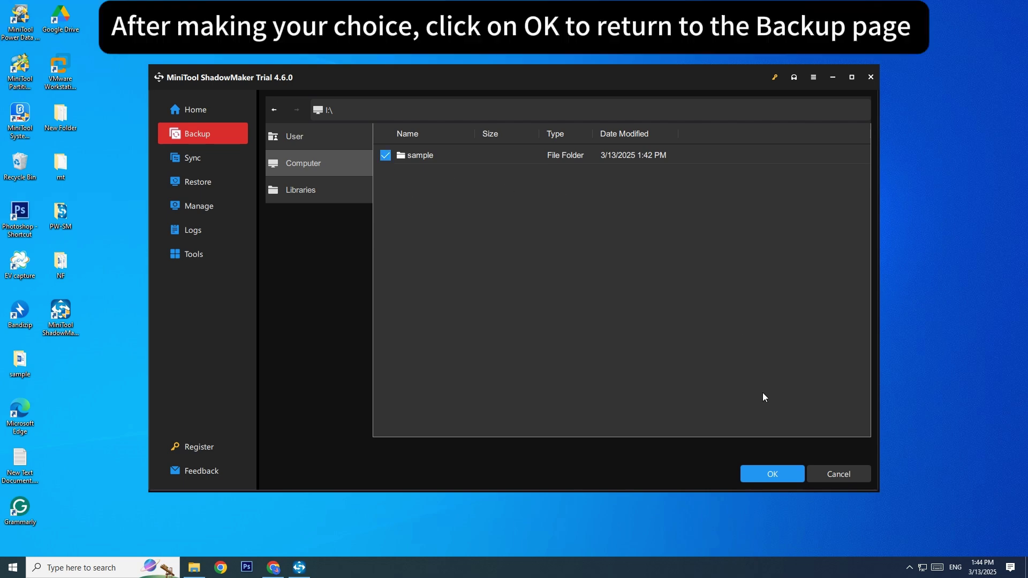
# Confirm I:\sample as the source and set Local Disk (F:) as the backup destination
pyautogui.click(753, 472)
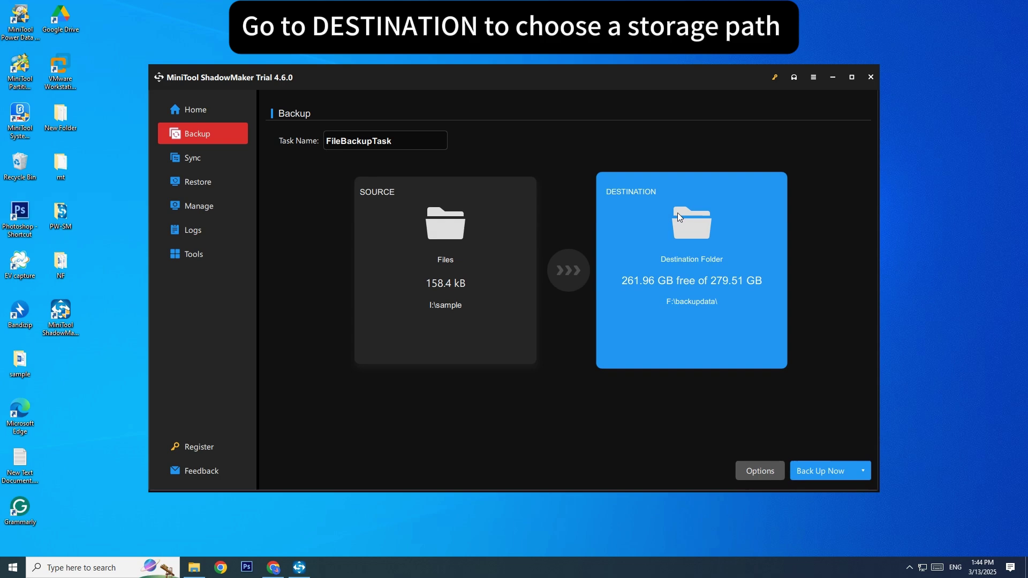
pyautogui.click(655, 242)
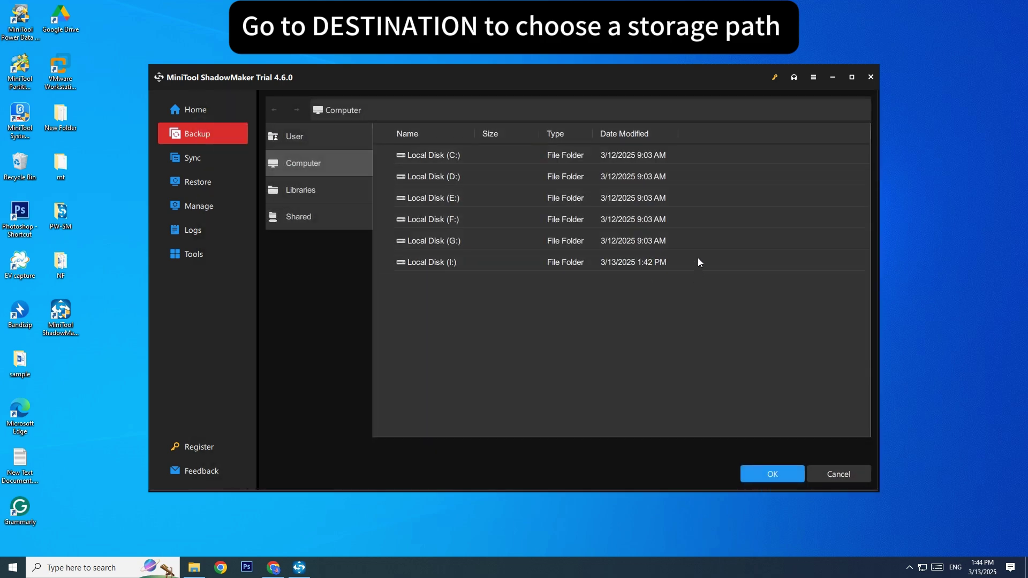
pyautogui.click(564, 218)
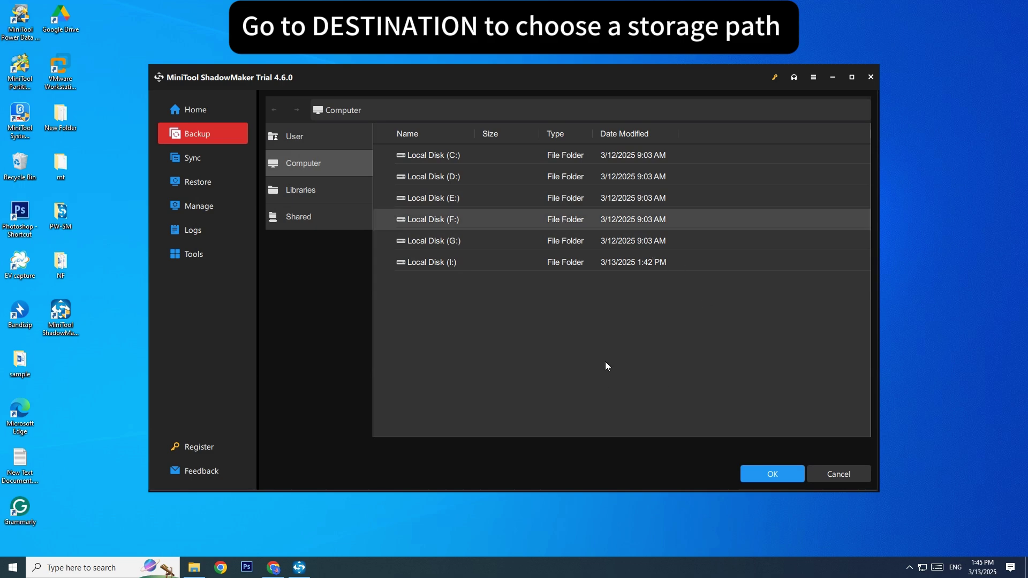
pyautogui.click(756, 473)
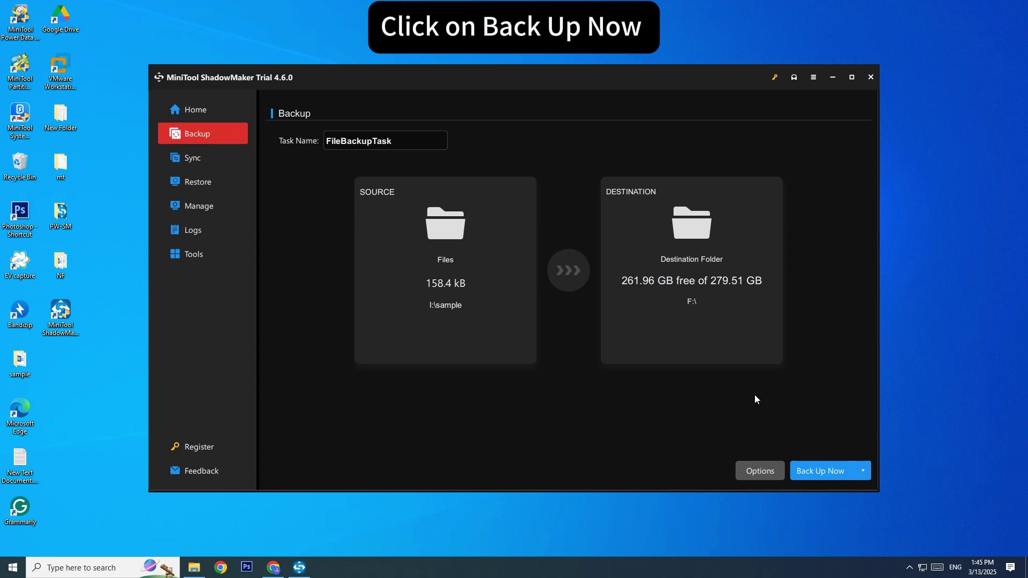
# Run the I:\sample backup to F: immediately, then exit ShadowMaker
pyautogui.click(847, 476)
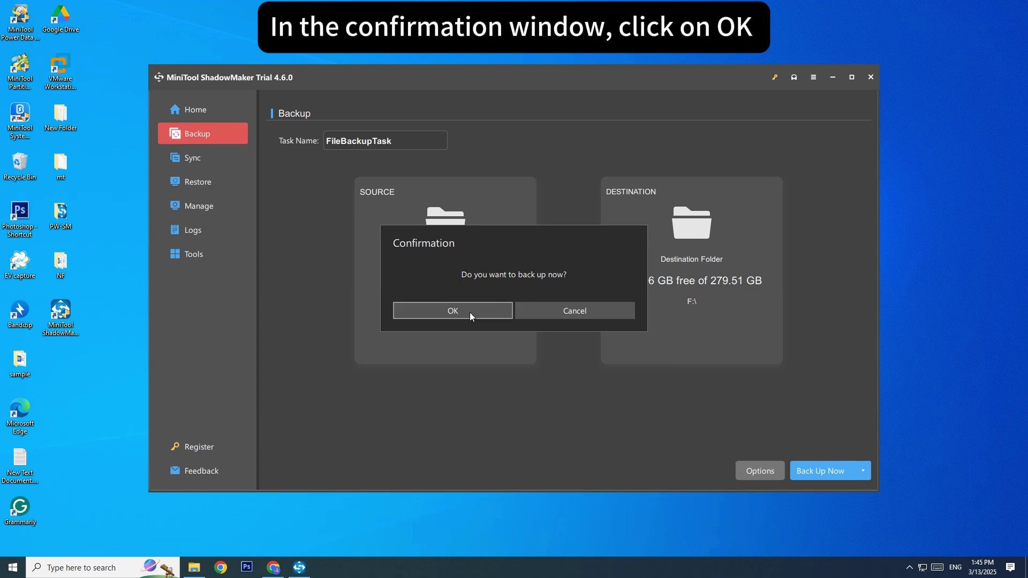
pyautogui.click(408, 314)
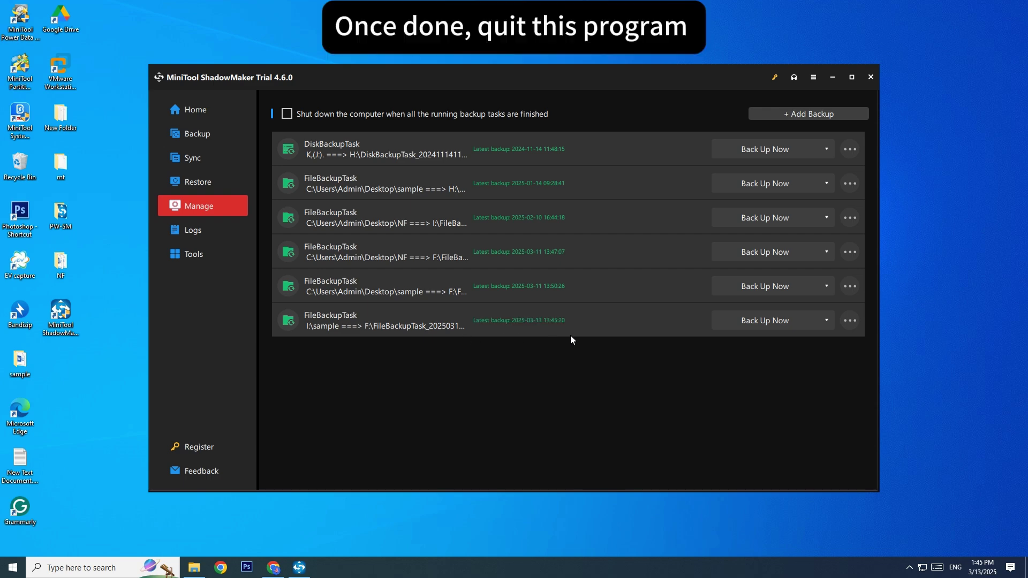
pyautogui.click(869, 77)
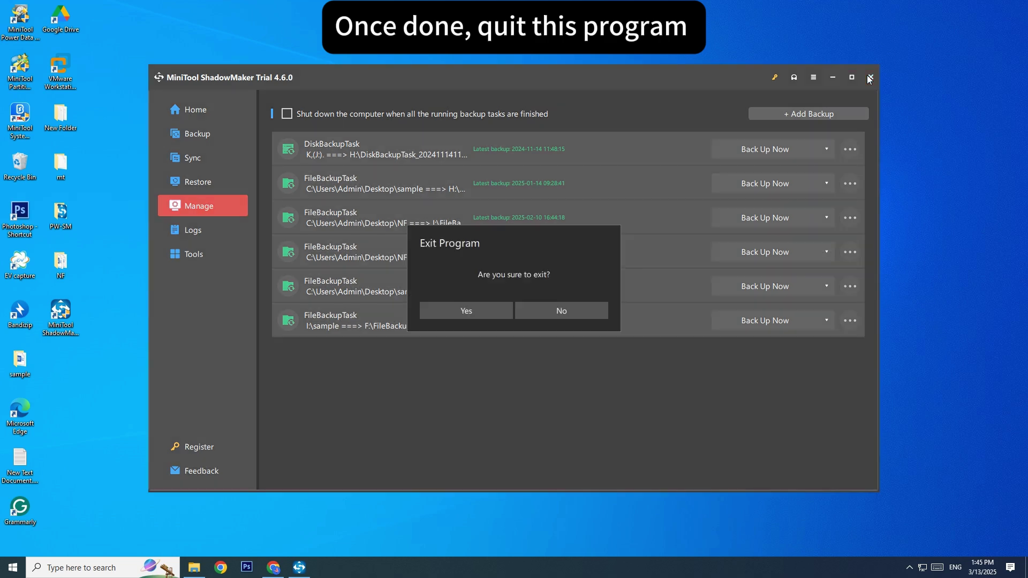
pyautogui.click(443, 319)
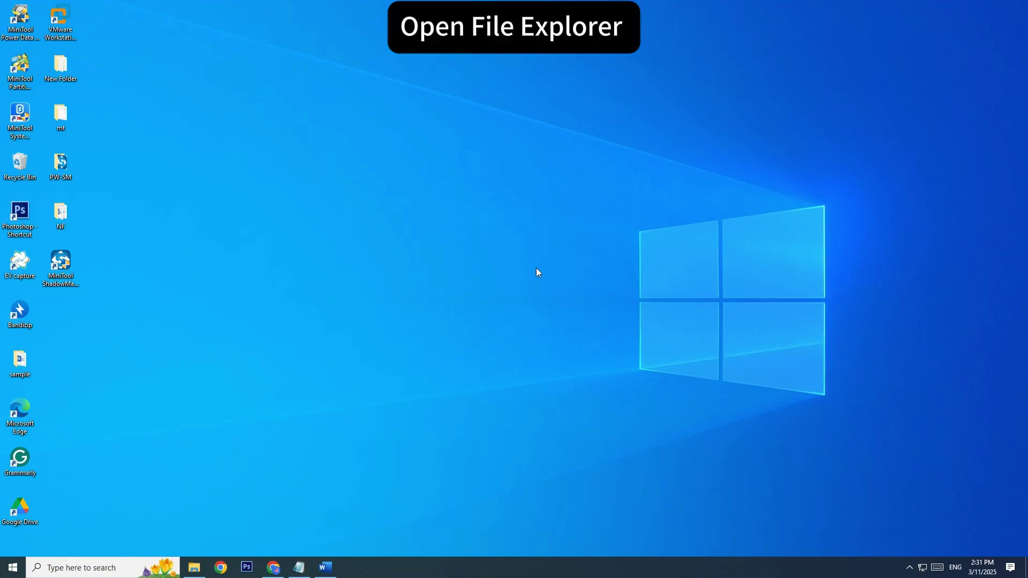
# Open File Explorer on This PC and bring up the menu for the work (H:) USB drive
pyautogui.click(193, 567)
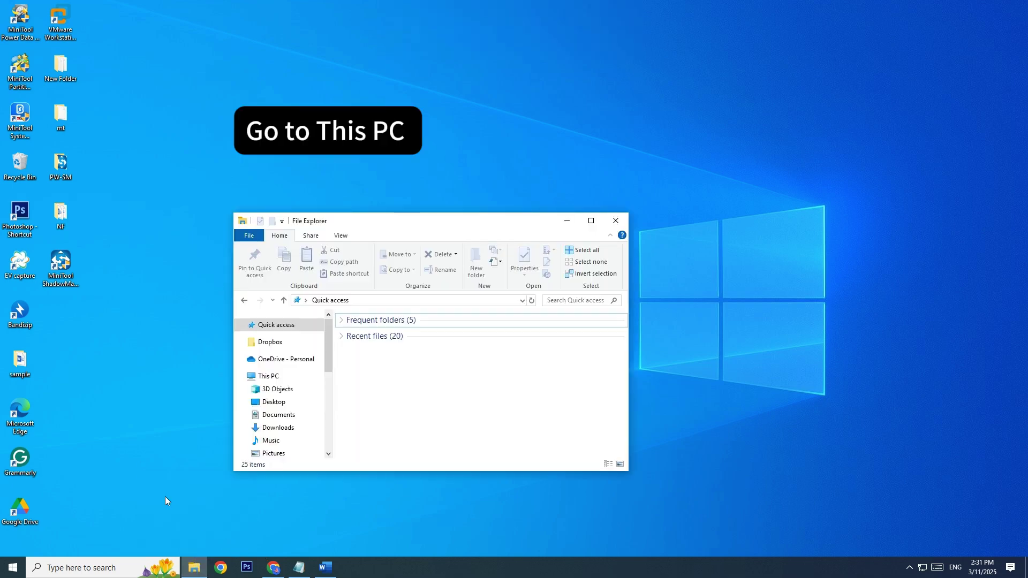
pyautogui.click(302, 377)
pyautogui.scroll(-3, 428, 418)
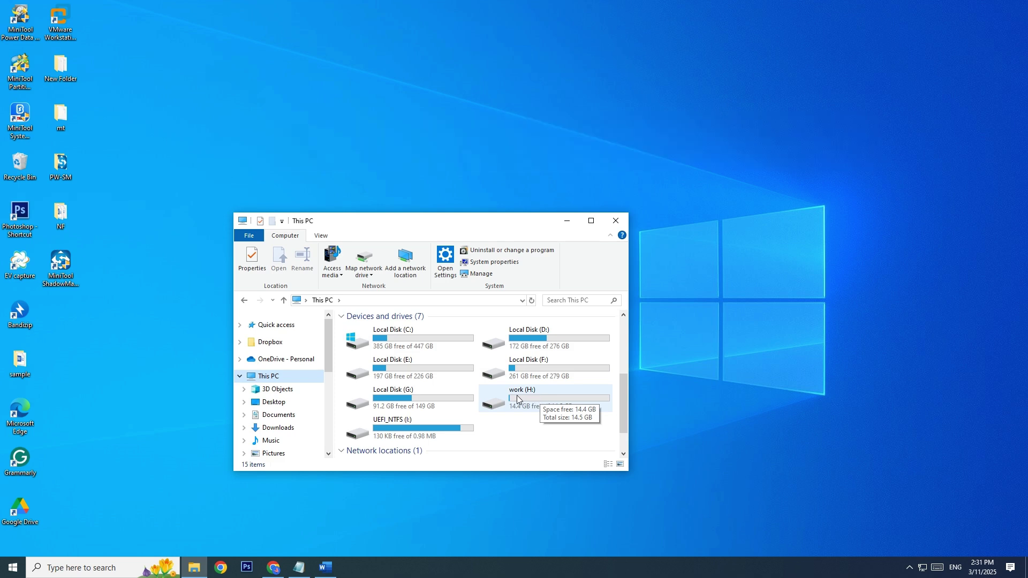
pyautogui.click(503, 397)
pyautogui.rightClick(502, 397)
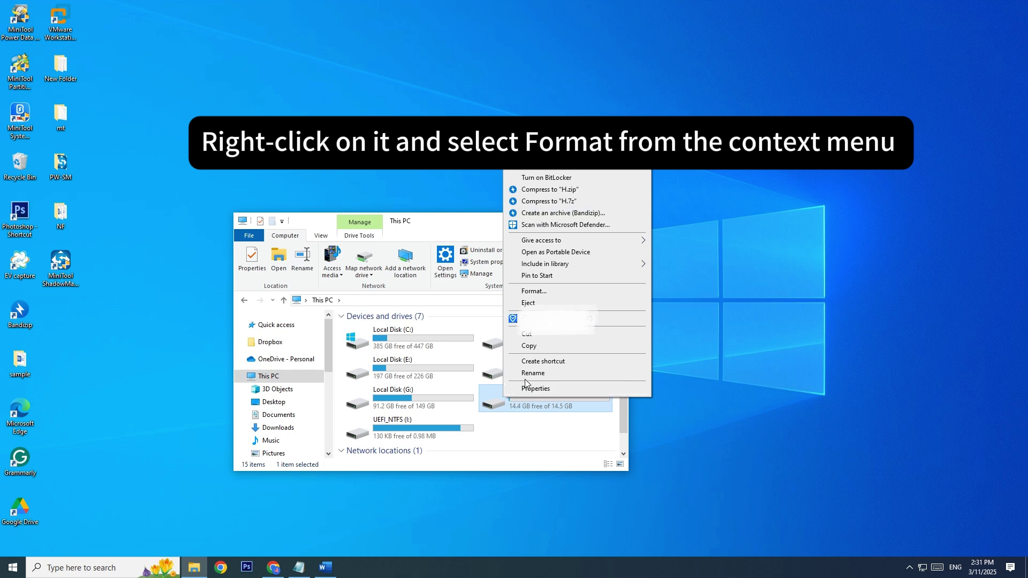
# Open Format for work (H:) with NTFS, 4096-byte allocation units and volume label 'Test'
pyautogui.click(530, 292)
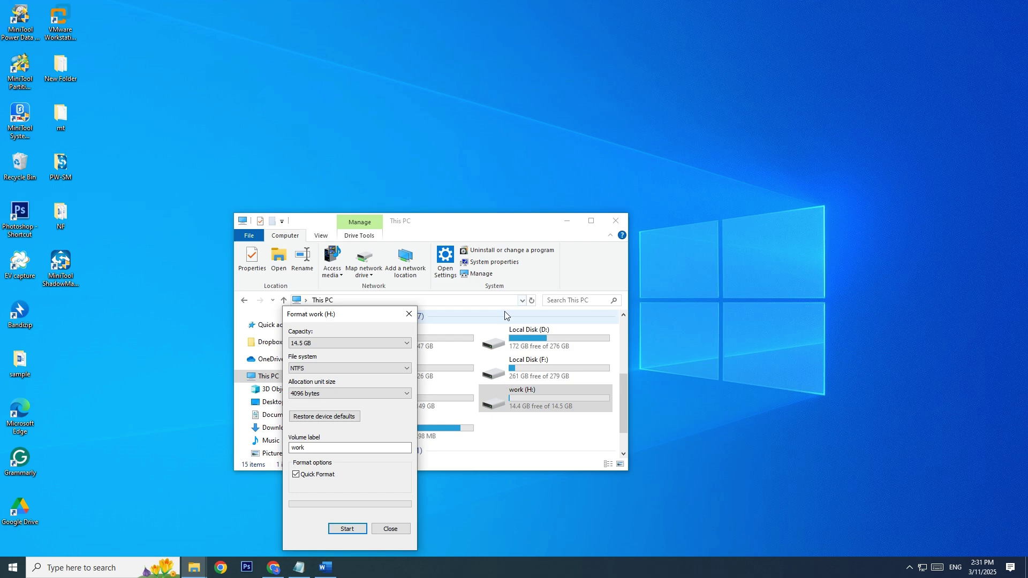
pyautogui.moveTo(363, 316); pyautogui.dragTo(482, 251)
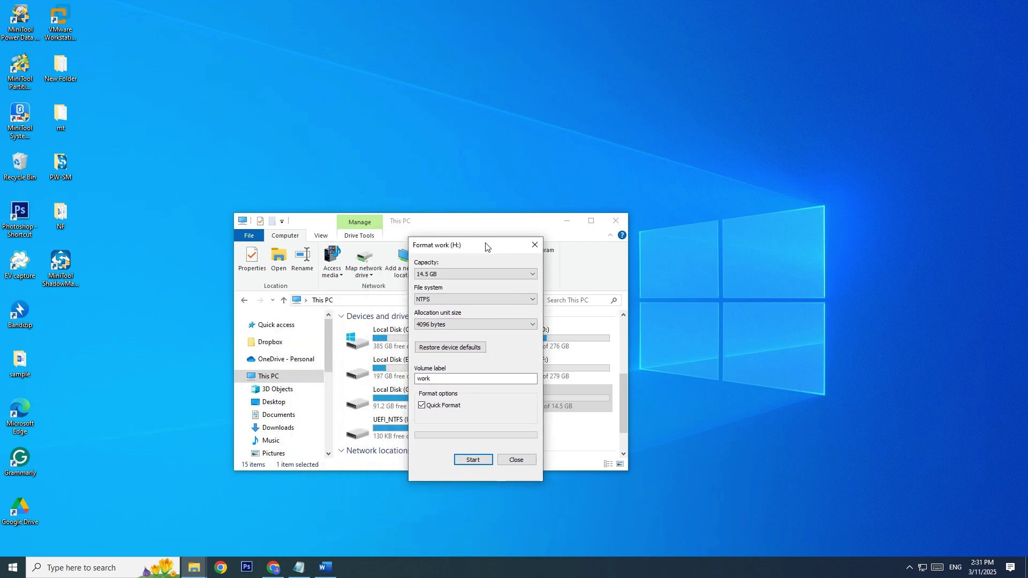
pyautogui.click(461, 297)
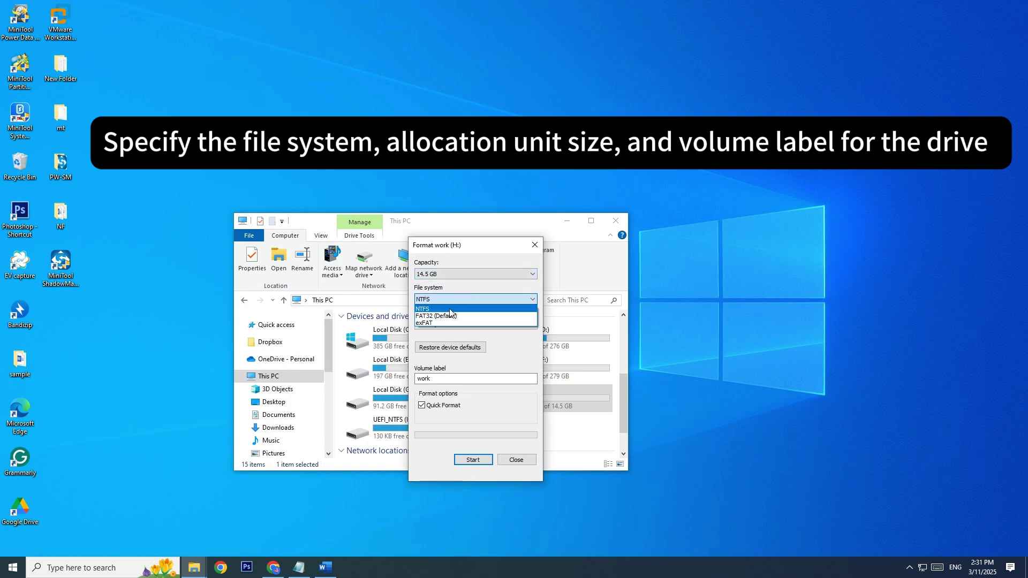
pyautogui.click(450, 309)
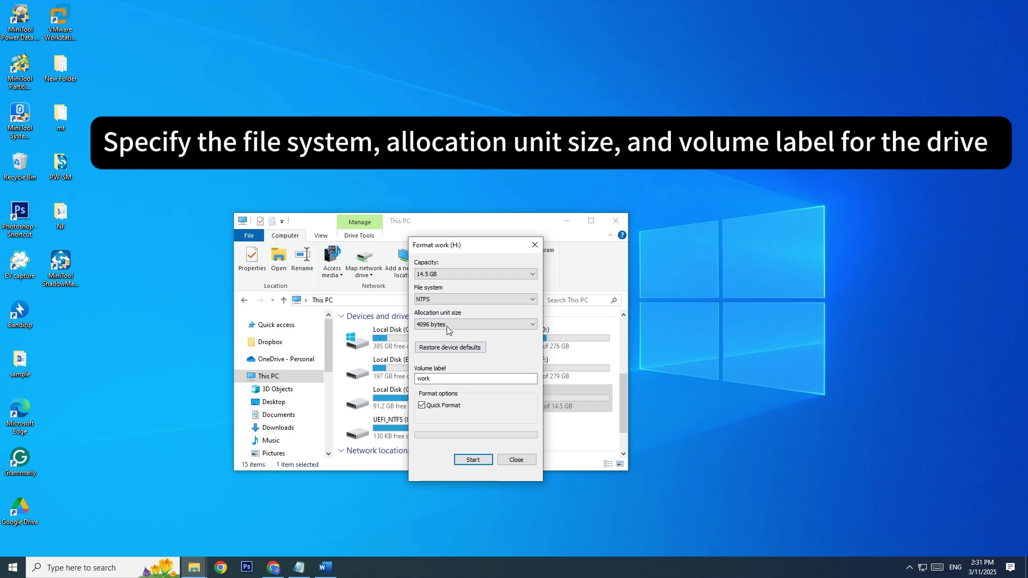
pyautogui.click(448, 326)
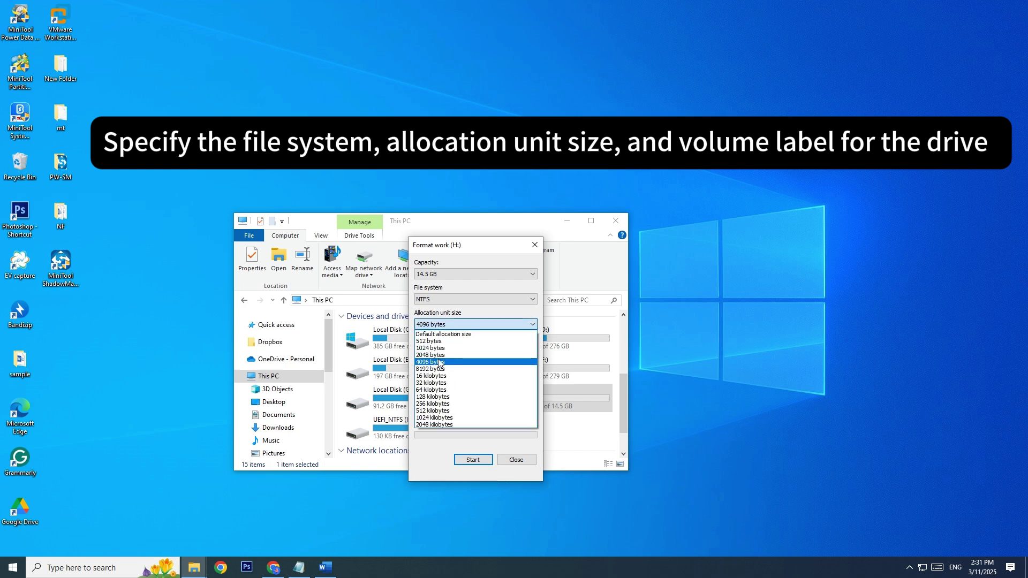
pyautogui.click(439, 362)
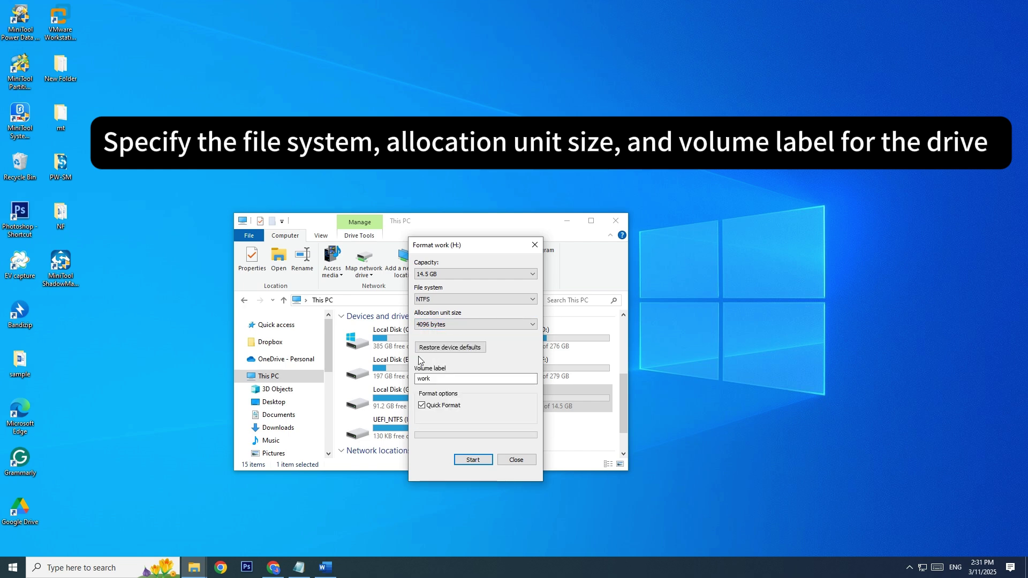
pyautogui.doubleClick(442, 379)
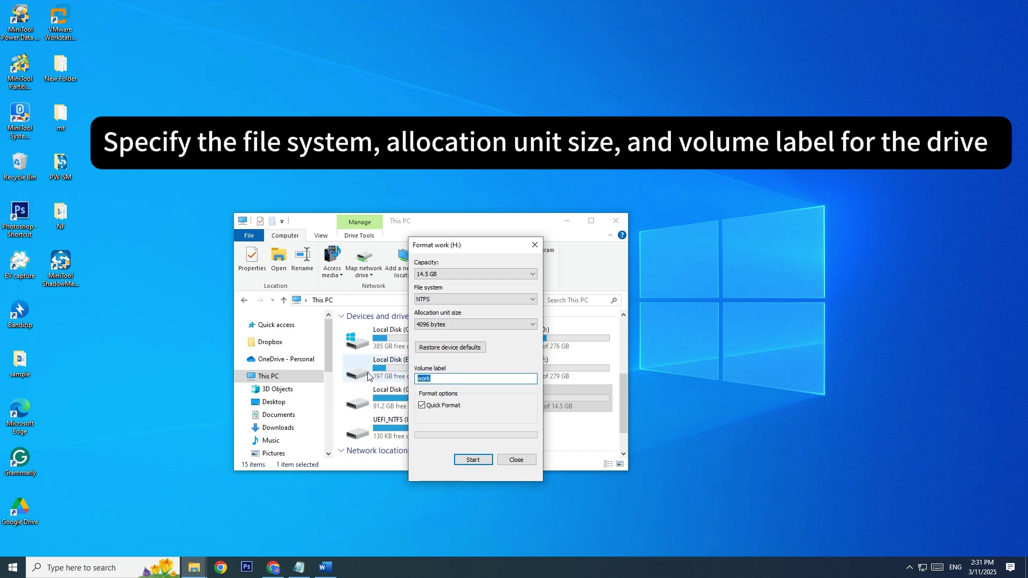
pyautogui.write('Test')
# Start a full, non-quick format of work (H:) and accept the data-erase warning
pyautogui.click(422, 406)
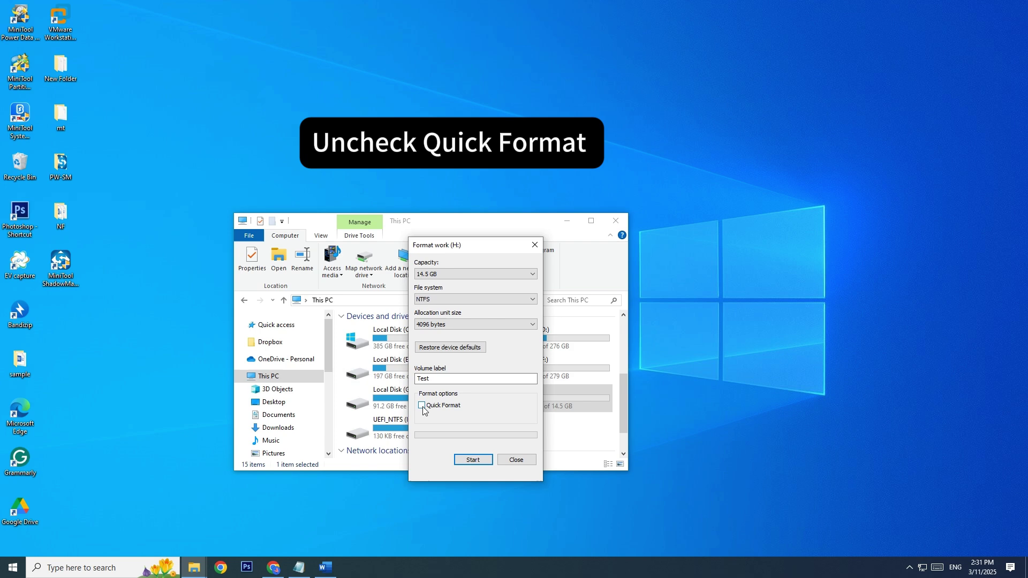
pyautogui.click(468, 461)
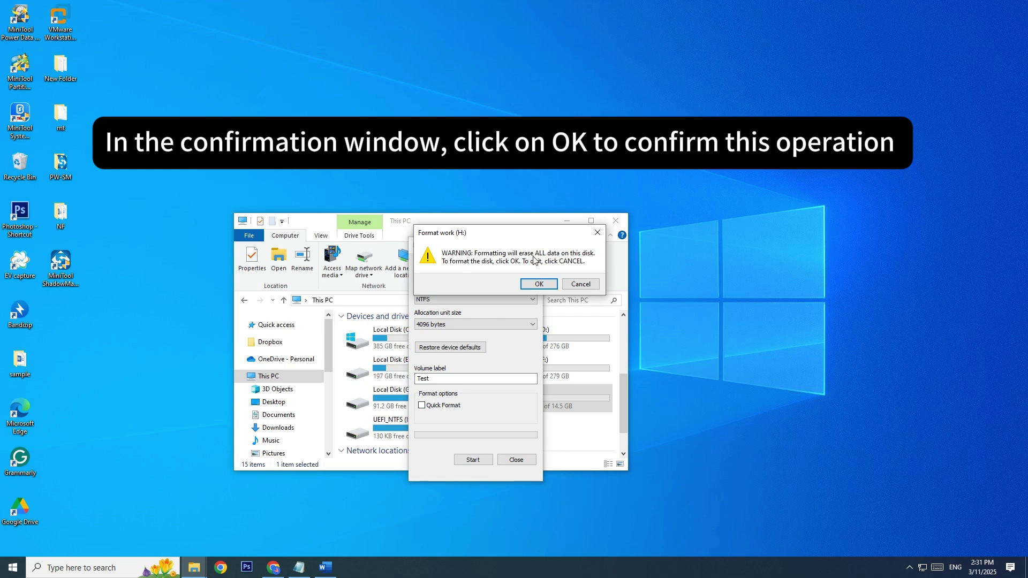
pyautogui.click(531, 287)
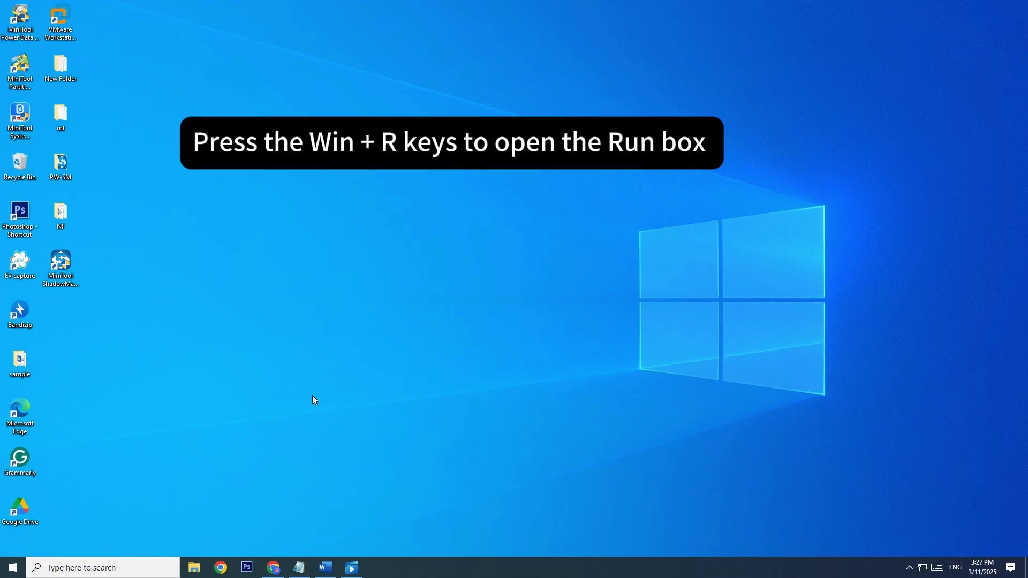
# Launch an administrator Command Prompt from the Run box with cmd
pyautogui.press('super+r')
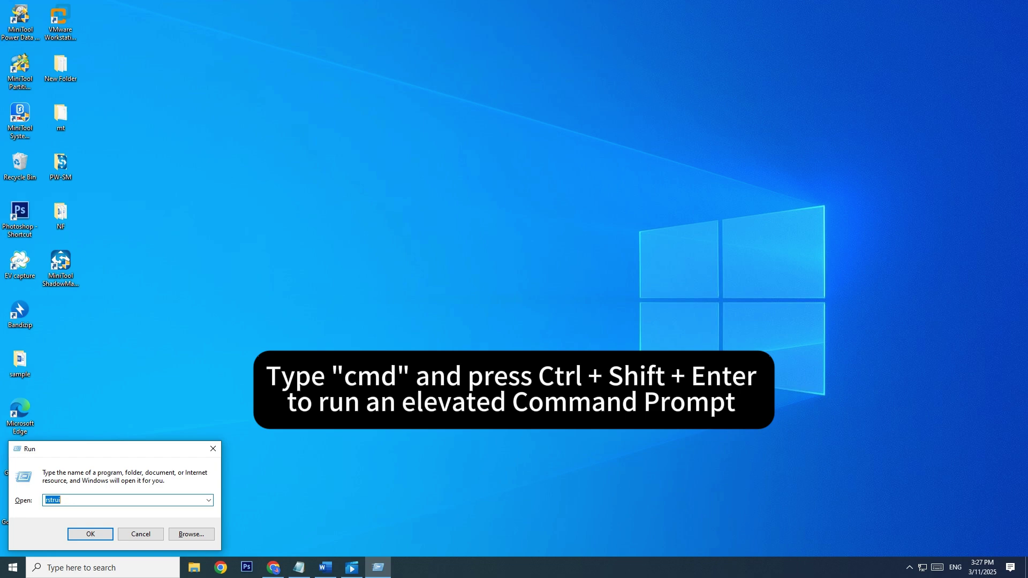
pyautogui.write('cmd')
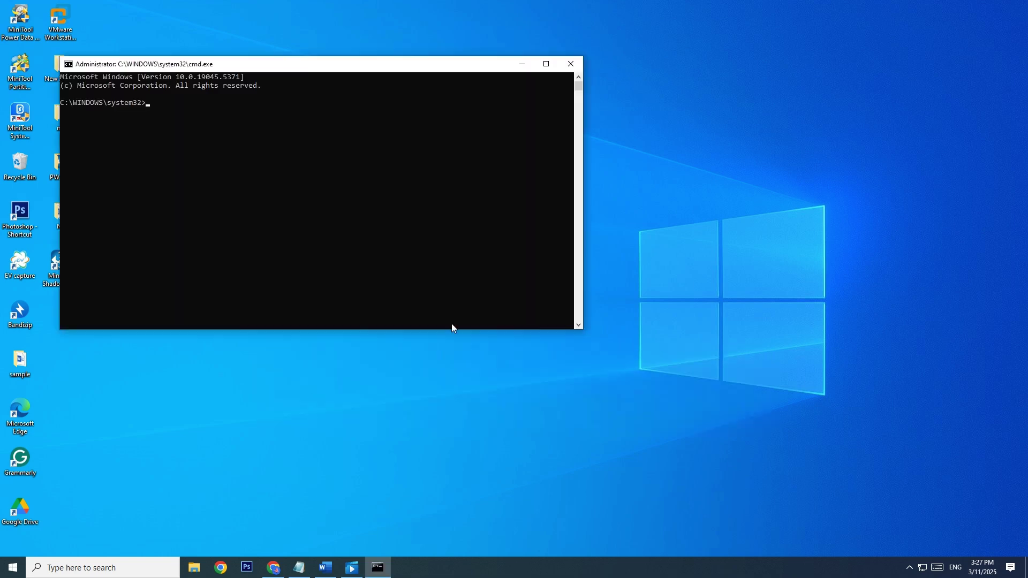
# Start diskpart and run list disk, showing three disks including the 14 GB Disk 2
pyautogui.moveTo(383, 71); pyautogui.dragTo(564, 148)
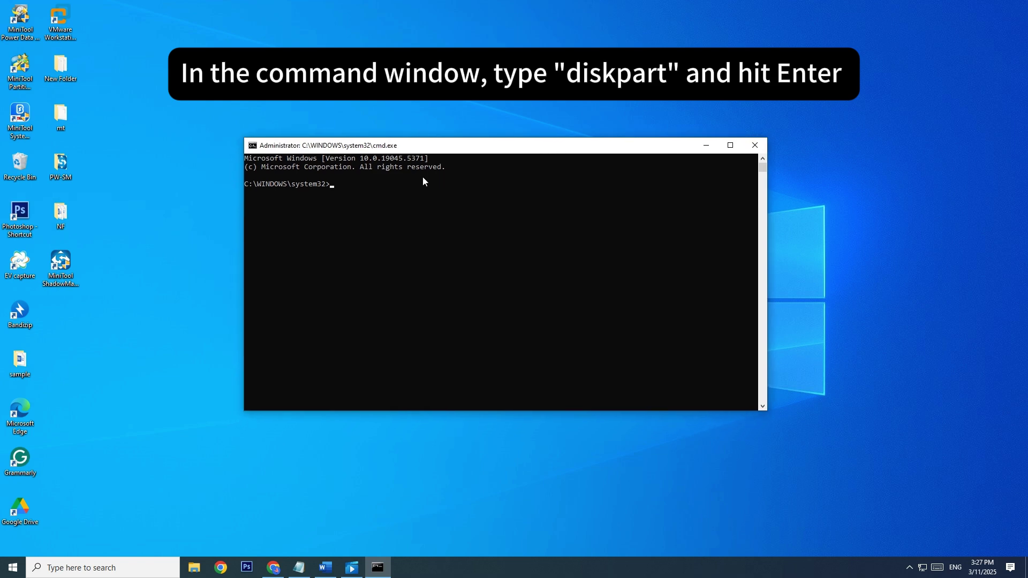
pyautogui.write('diskpart')
pyautogui.press('Return')
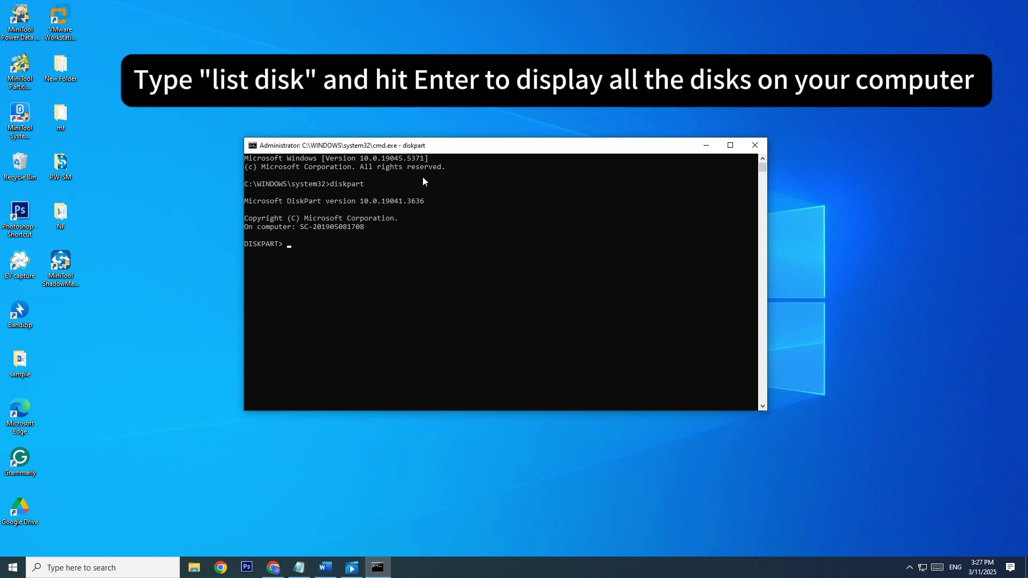
pyautogui.write('list disk')
pyautogui.press('Return')
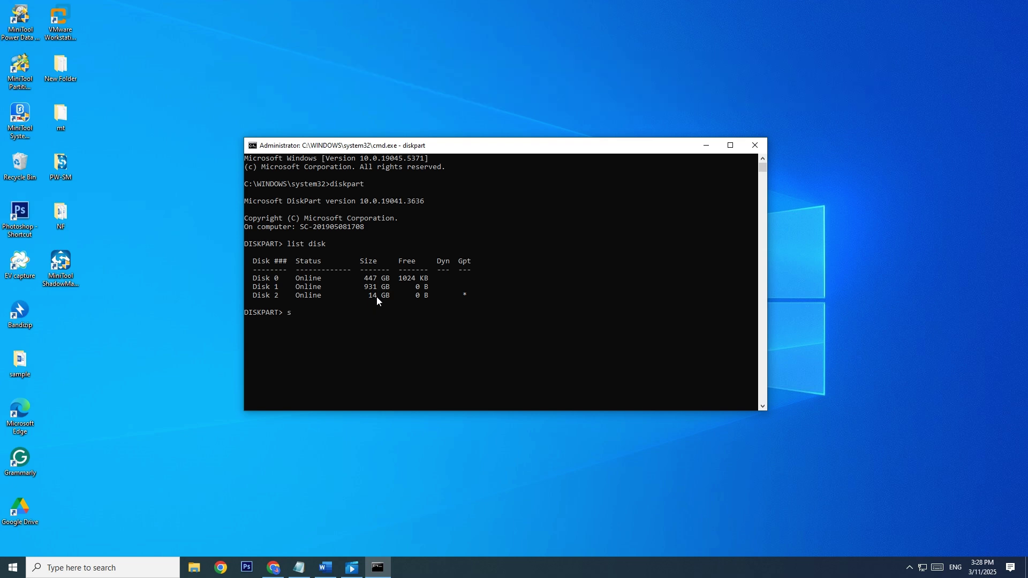
# Select Disk 2 in DiskPart and wipe it completely with clean all
pyautogui.write('select disk 2')
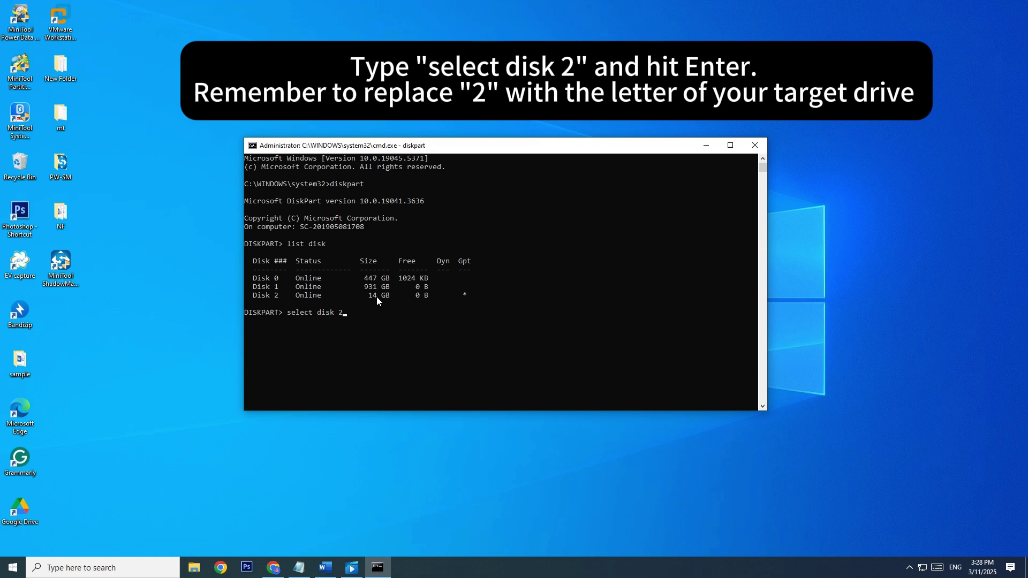
pyautogui.press('Return')
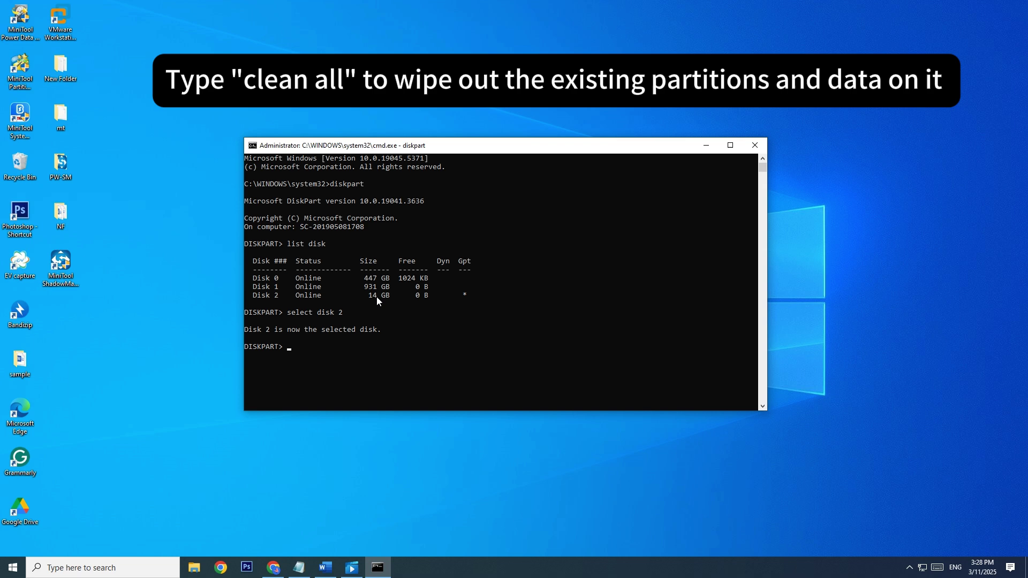
pyautogui.write('clean all')
pyautogui.press('Return')
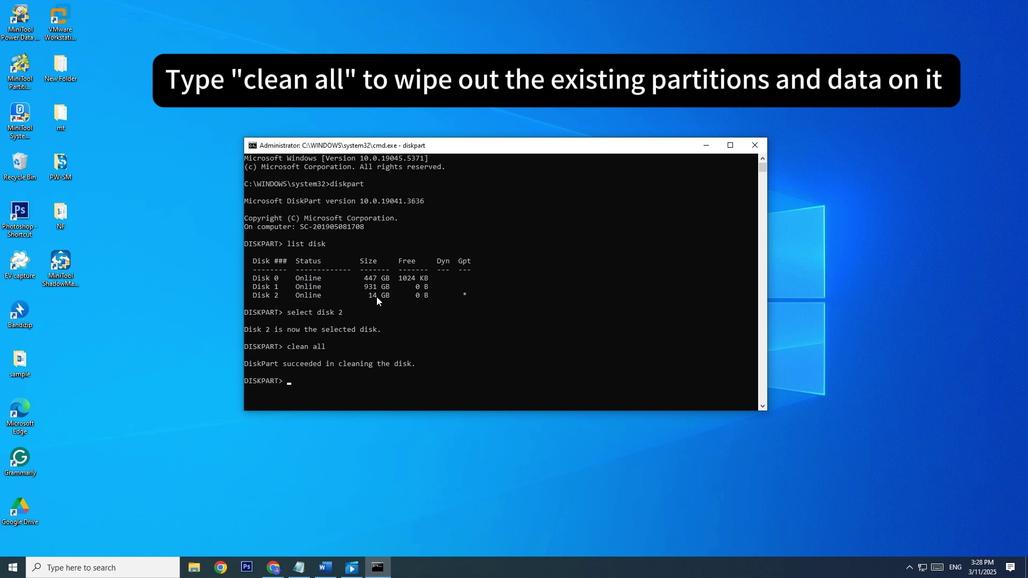
# Close the Command Prompt window running DiskPart, leaving the desktop visible
pyautogui.click(756, 144)
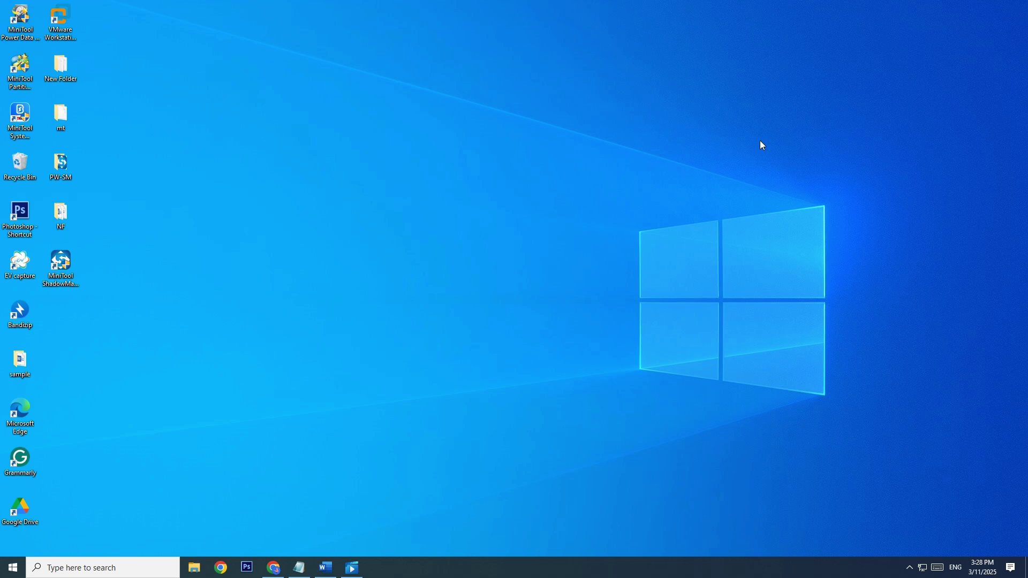